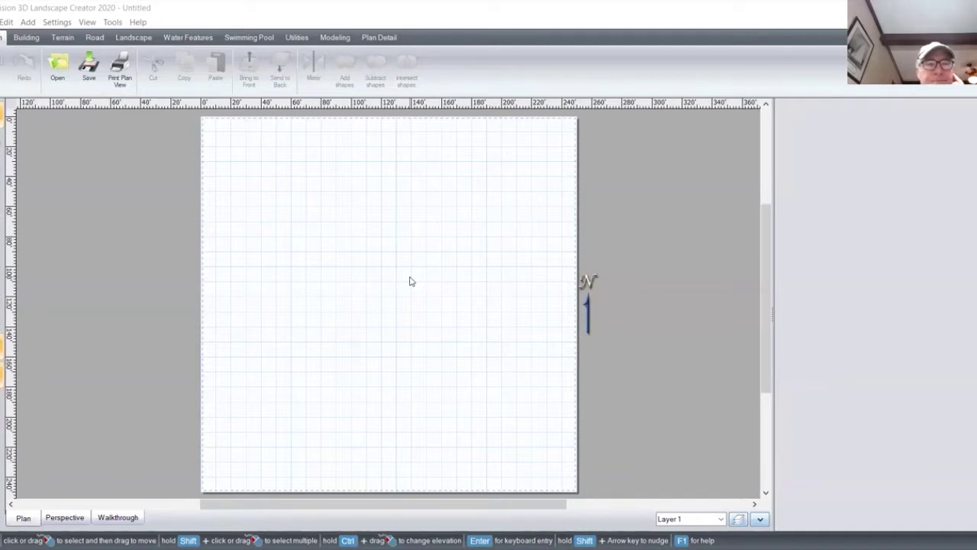
Start the Terrain Elevation Import Wizard and select the surveyed coordinates CSV file.
click(113, 22)
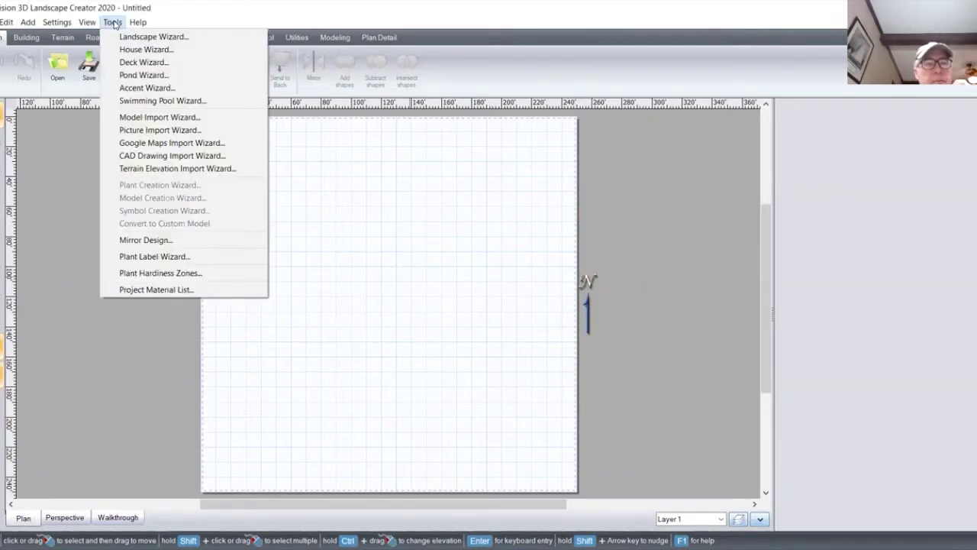
click(147, 169)
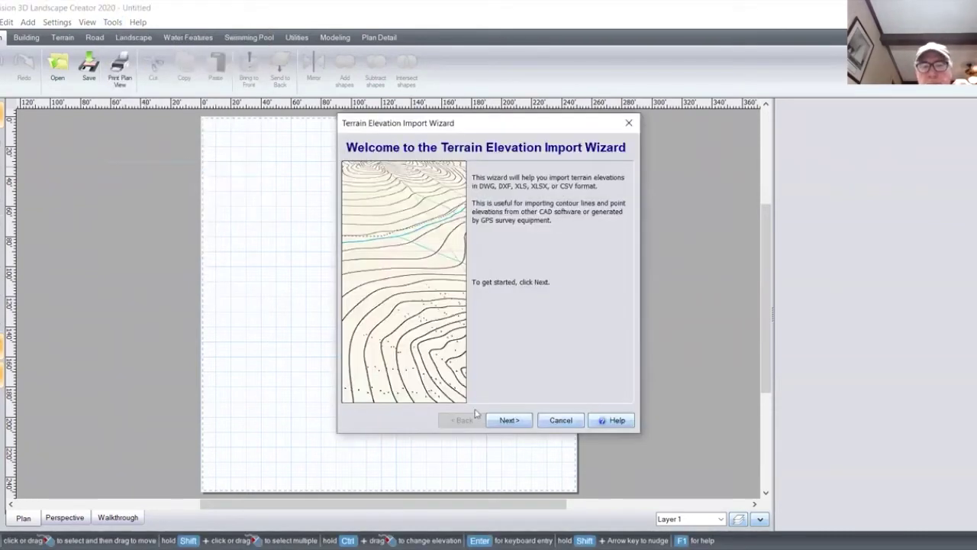
click(509, 421)
click(511, 421)
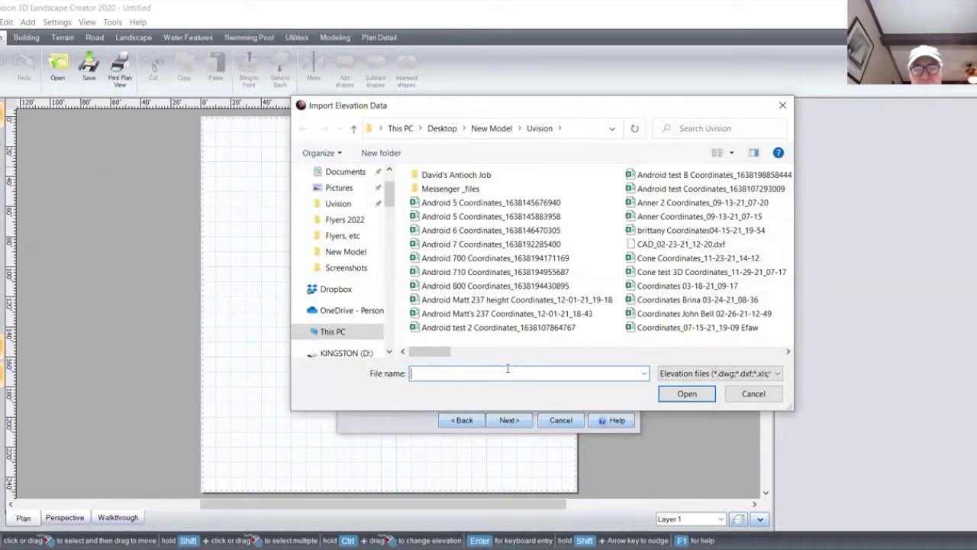
text(Matt)
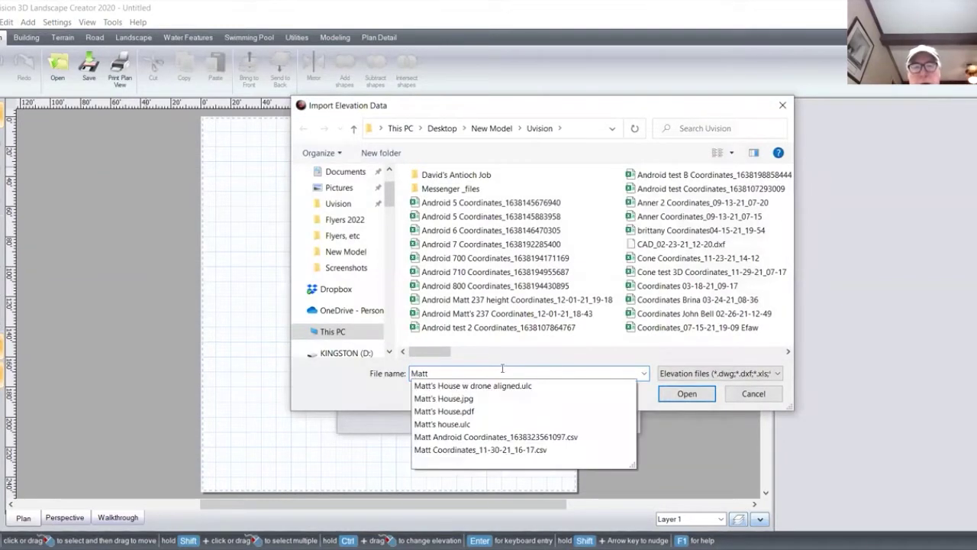
click(526, 450)
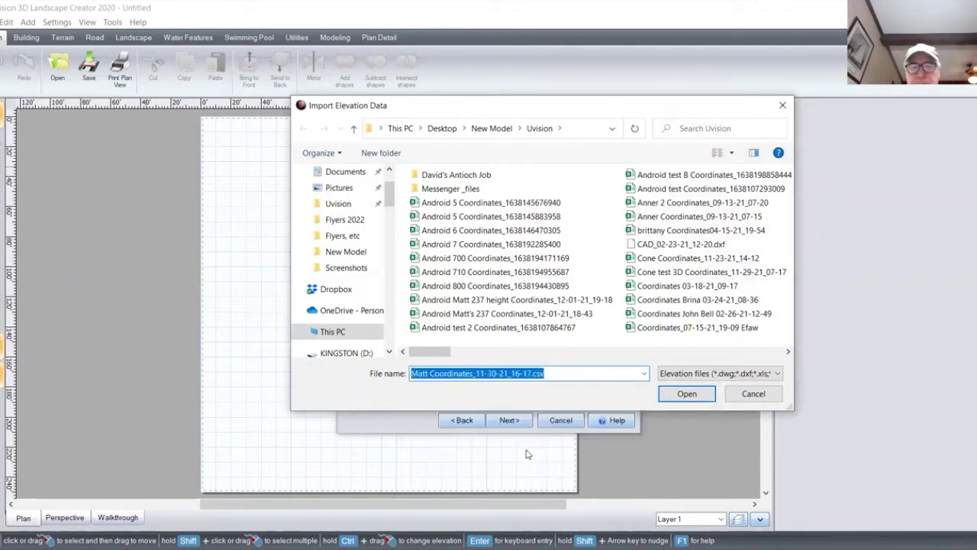
click(687, 394)
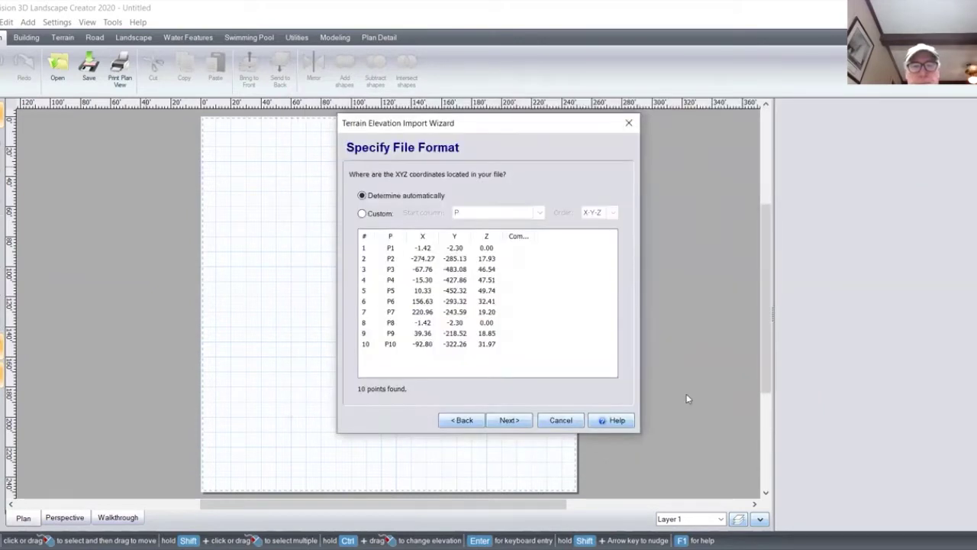
Accept the detected XYZ columns, drawing units and 3" slice distance, and finish importing.
click(511, 421)
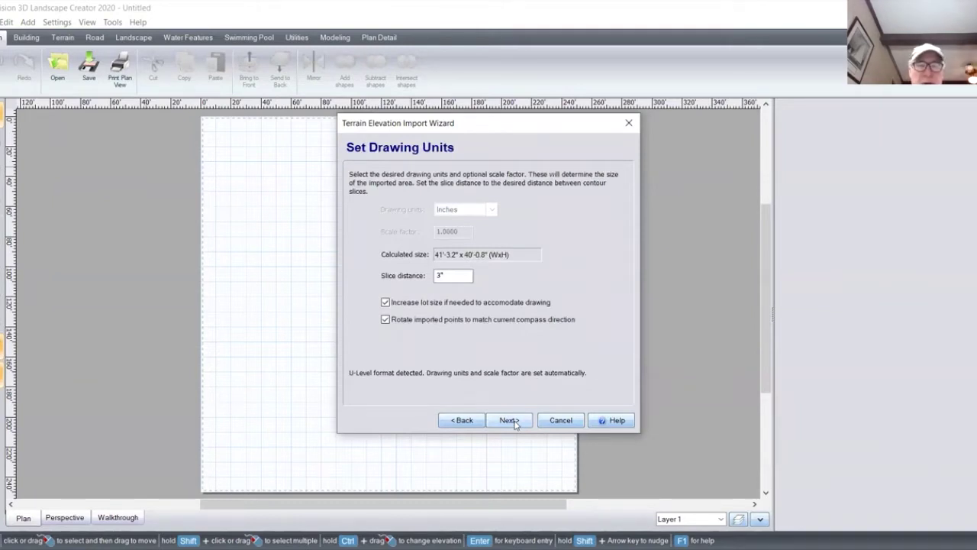
click(511, 421)
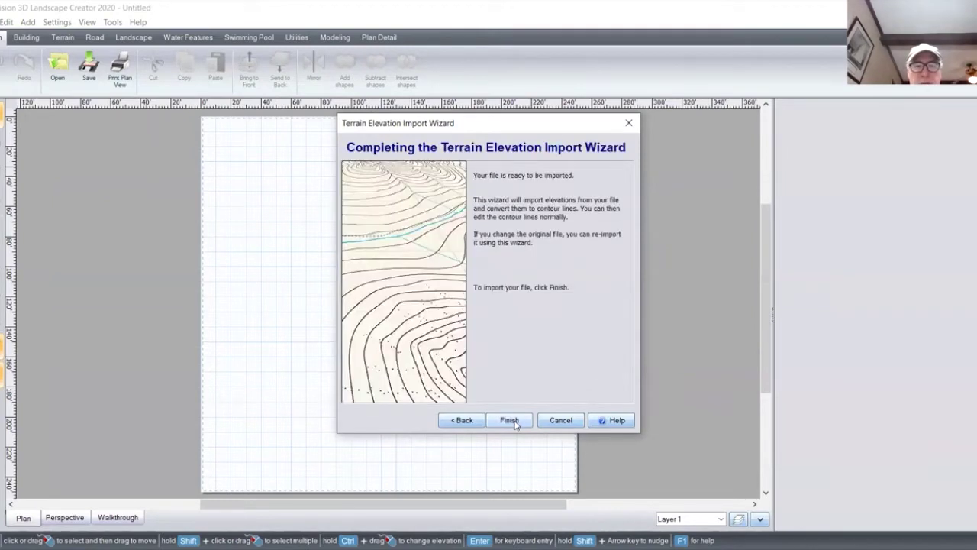
click(510, 420)
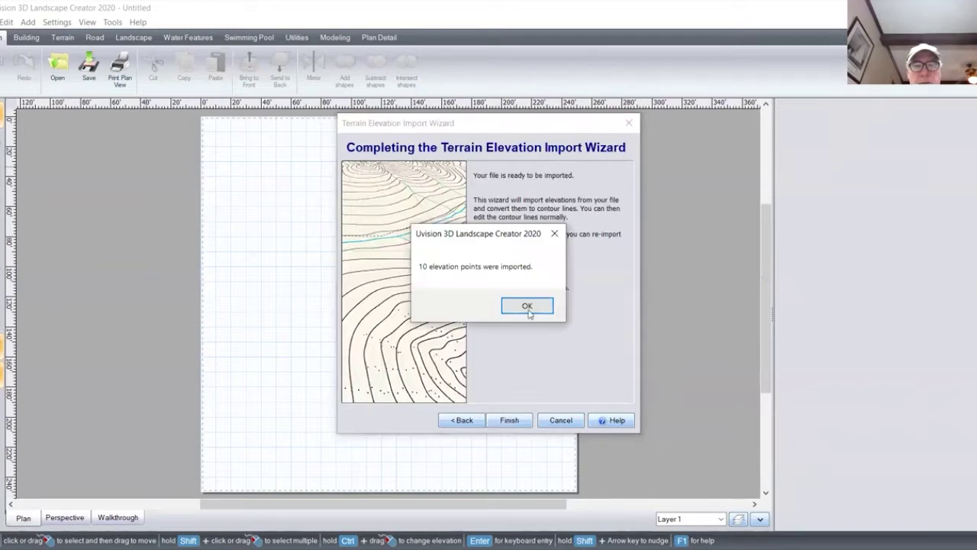
Rotate the imported contour group counter-clockwise until its point outline is square to the grid.
click(528, 306)
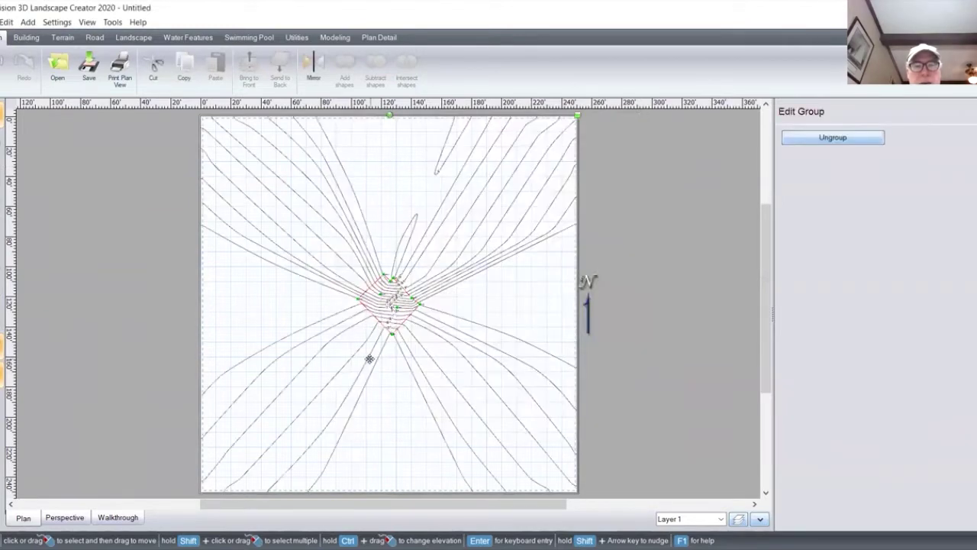
scroll(370, 359, up, 5)
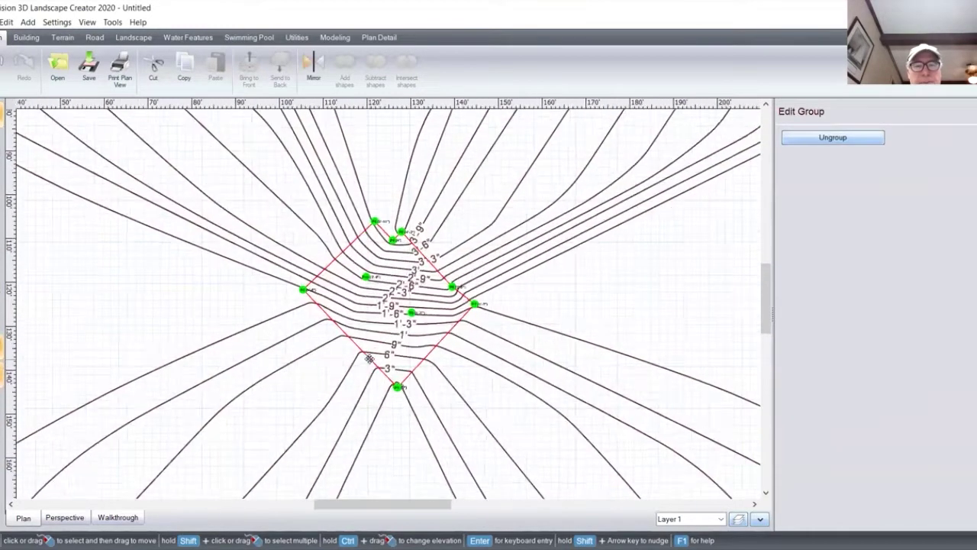
scroll(370, 359, up, 2)
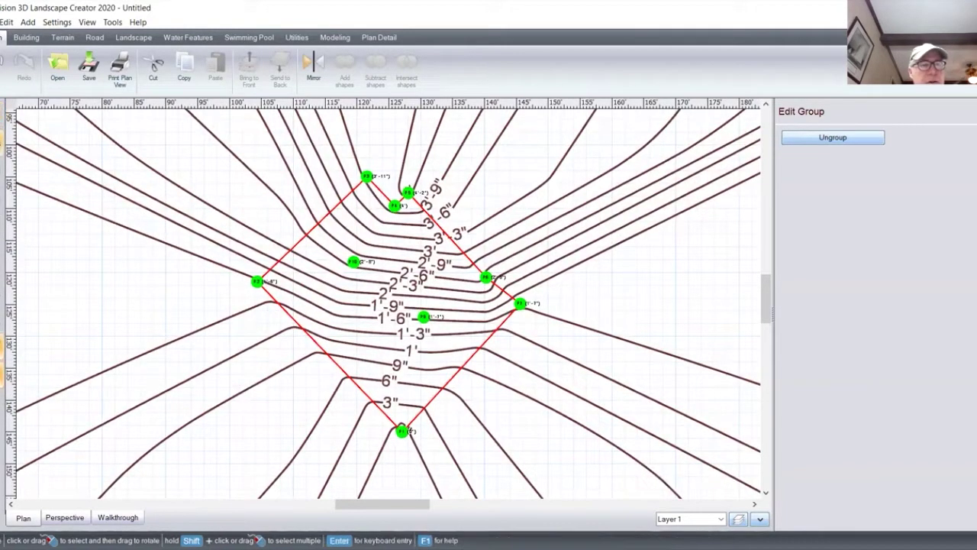
drag(362, 176, 280, 233)
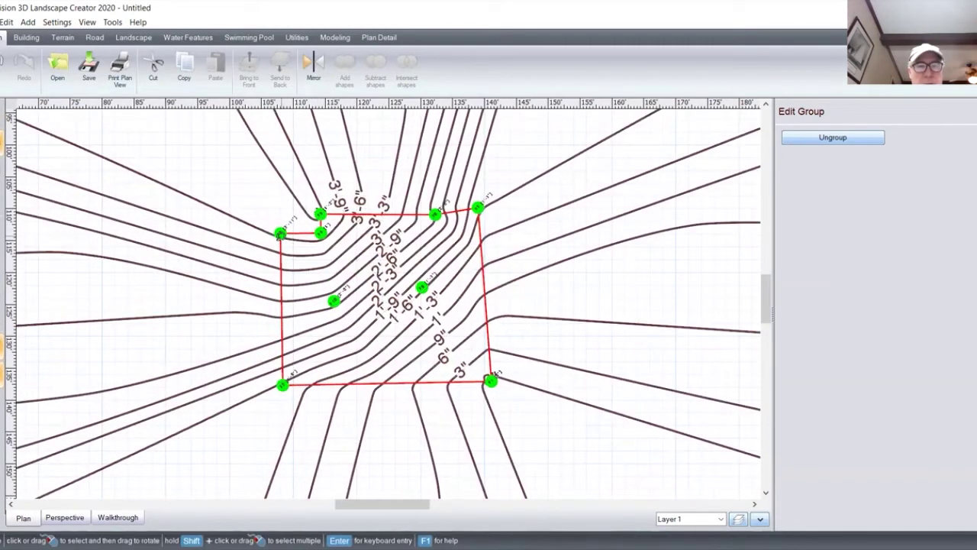
scroll(226, 221, up, 2)
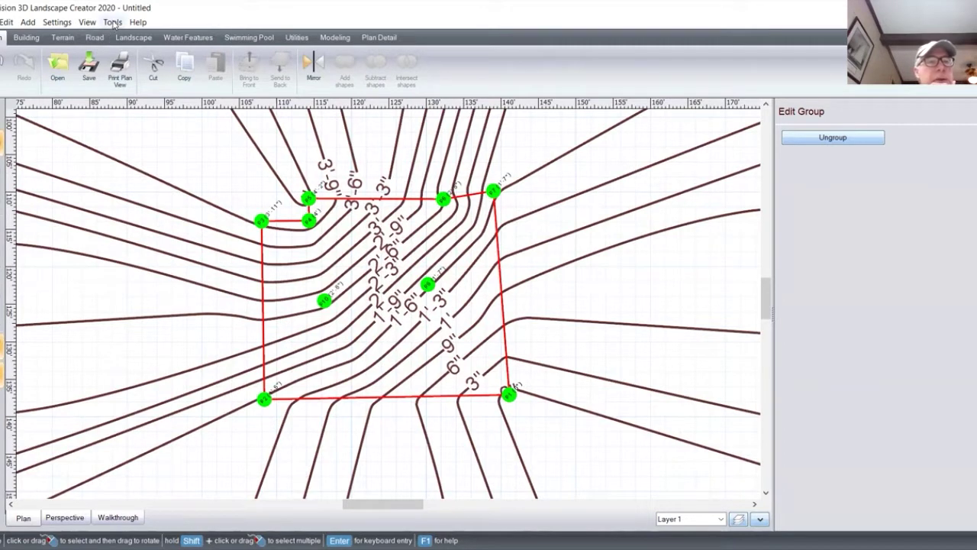
Start the Picture Import Wizard, keeping Overlay as the picture type.
click(113, 22)
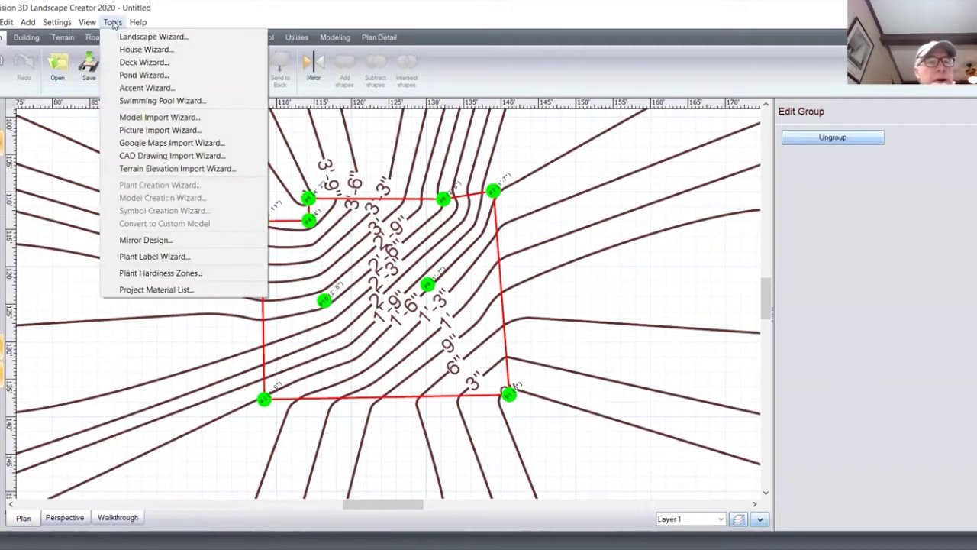
click(150, 131)
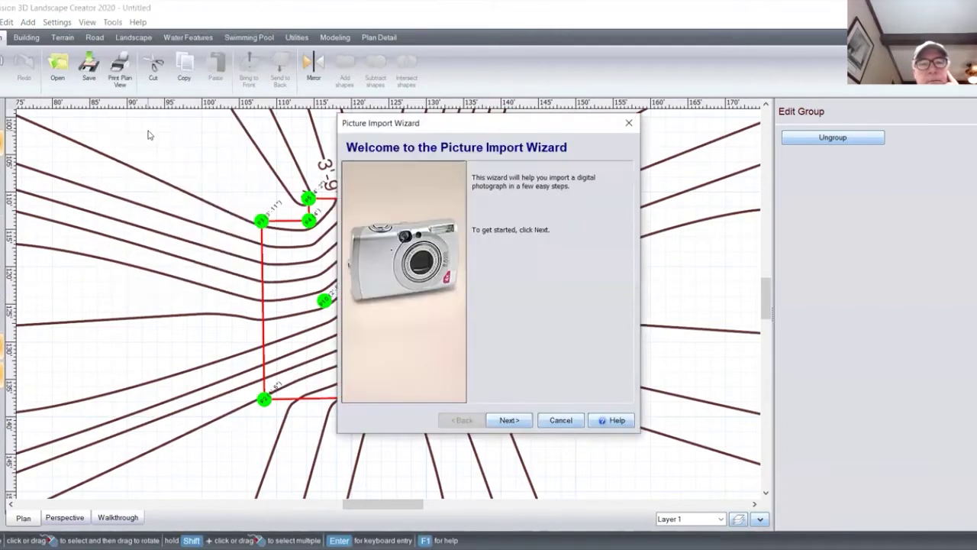
click(509, 421)
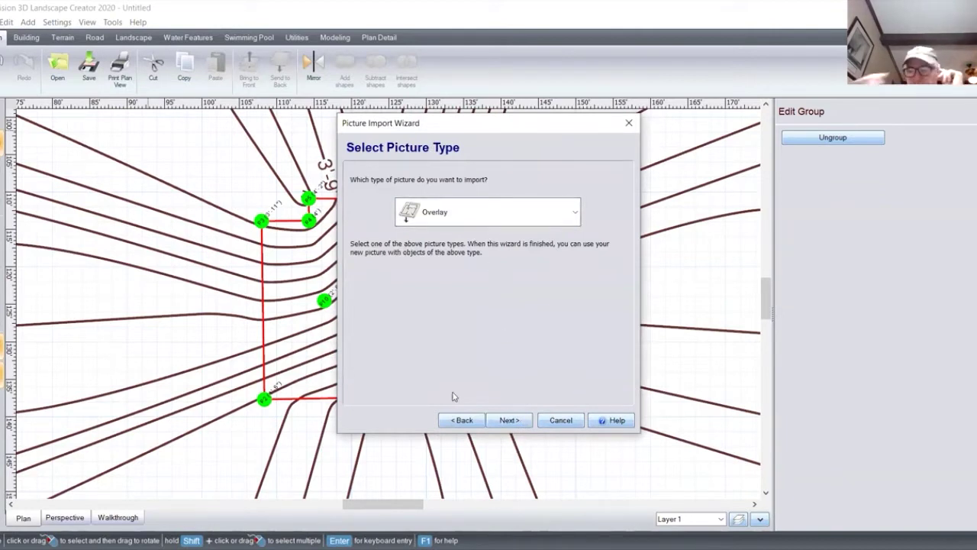
click(509, 421)
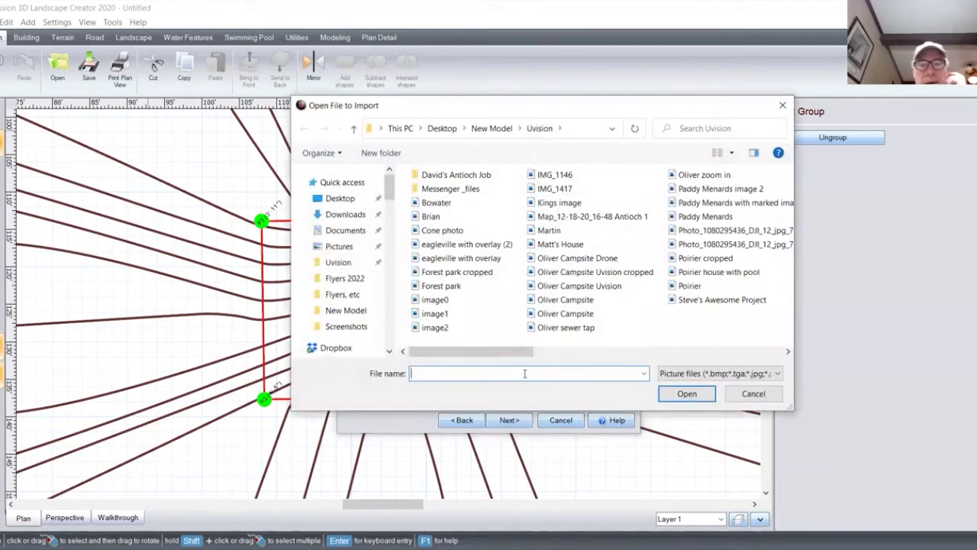
Choose the aerial house photo, accept its name, and finish importing it as an overlay.
text(mat)
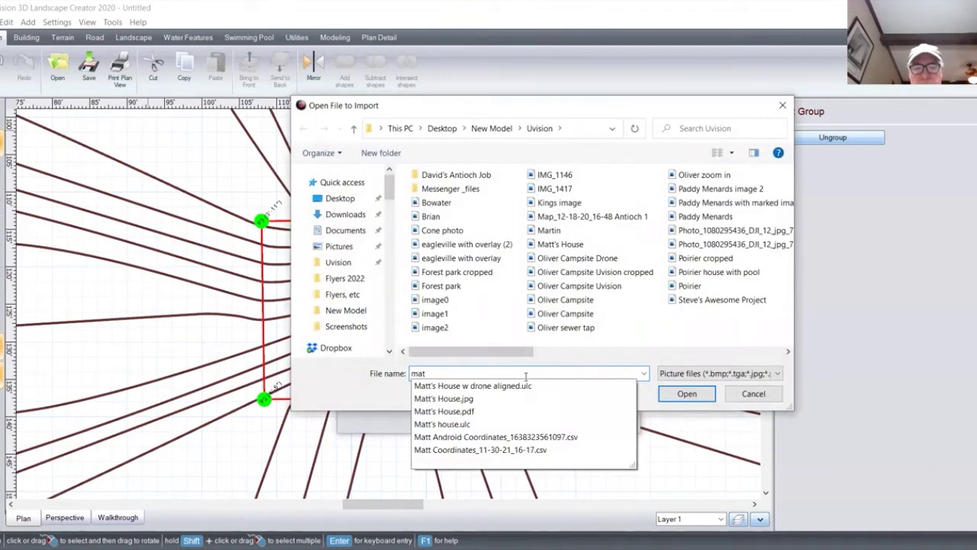
click(475, 399)
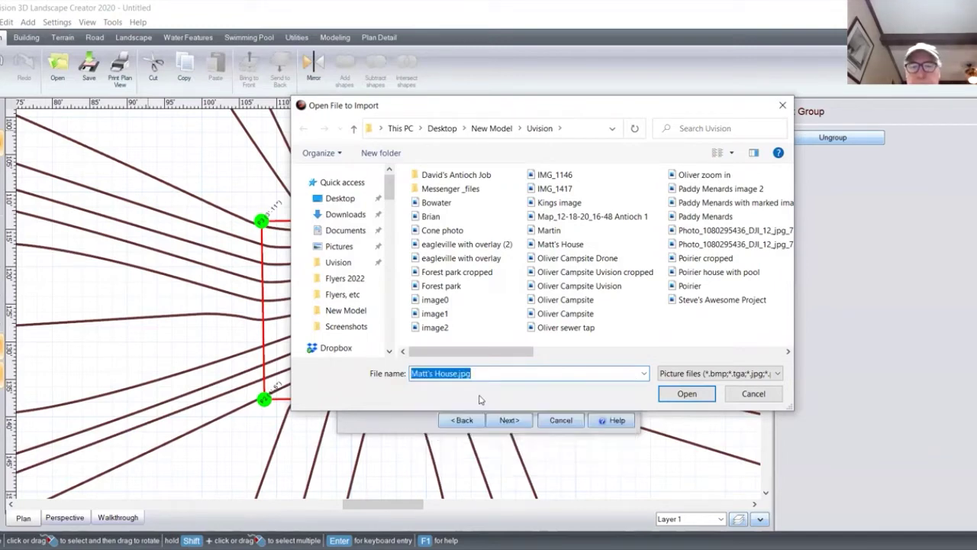
click(685, 394)
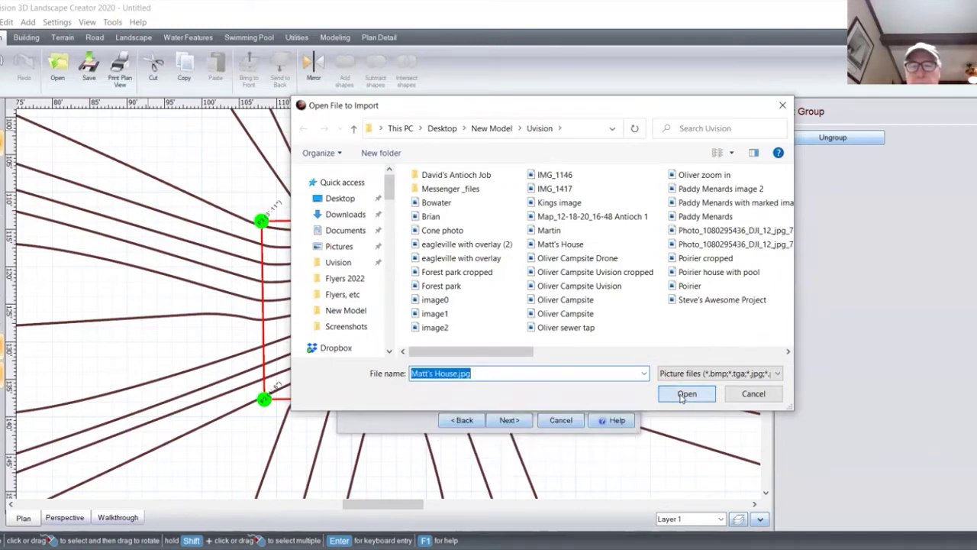
click(519, 421)
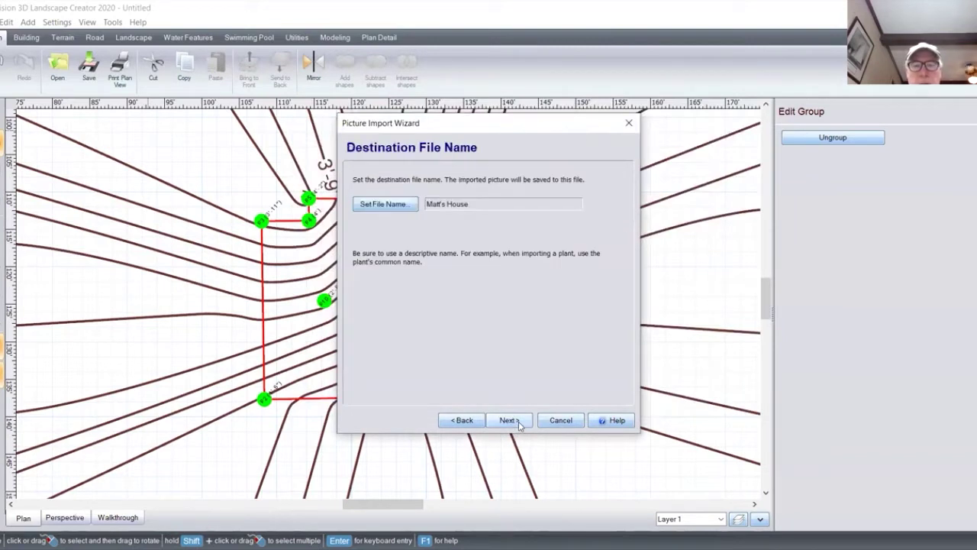
click(509, 419)
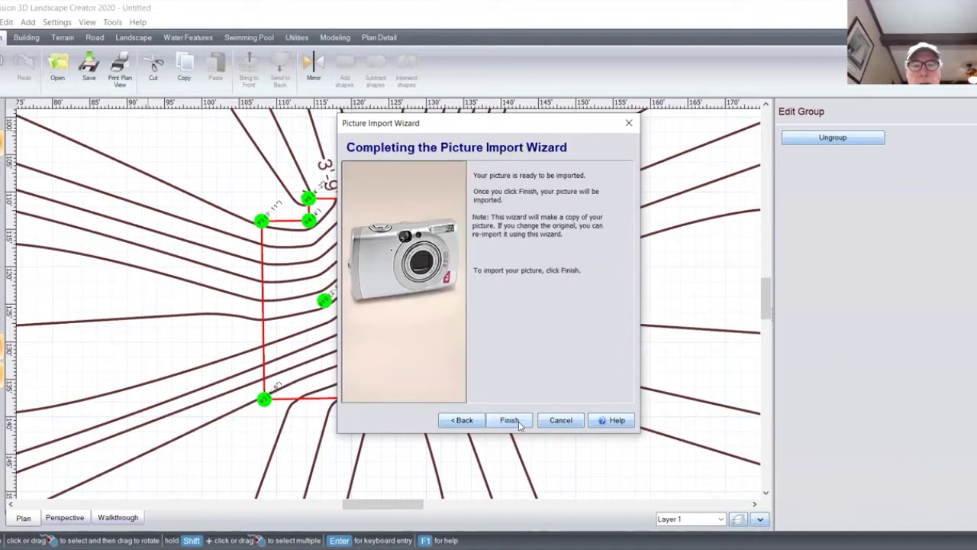
click(518, 421)
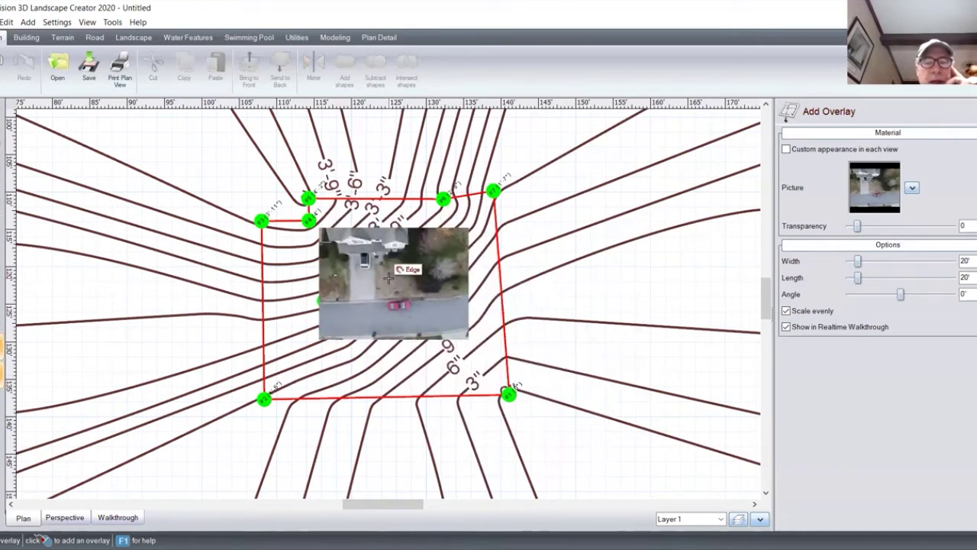
Drop the drone photo overlay on the plan and widen it to about 74'-8" by 56'.
click(389, 278)
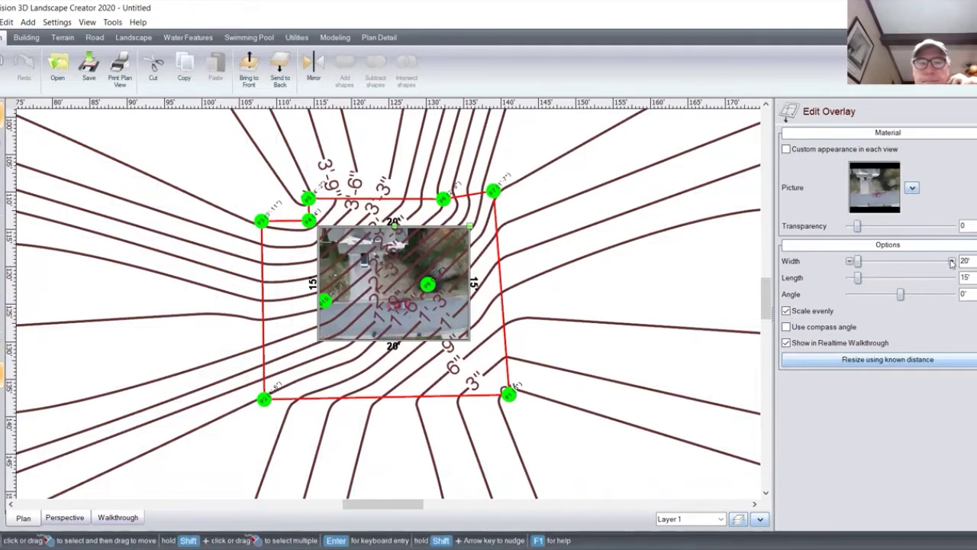
drag(951, 261, 951, 262)
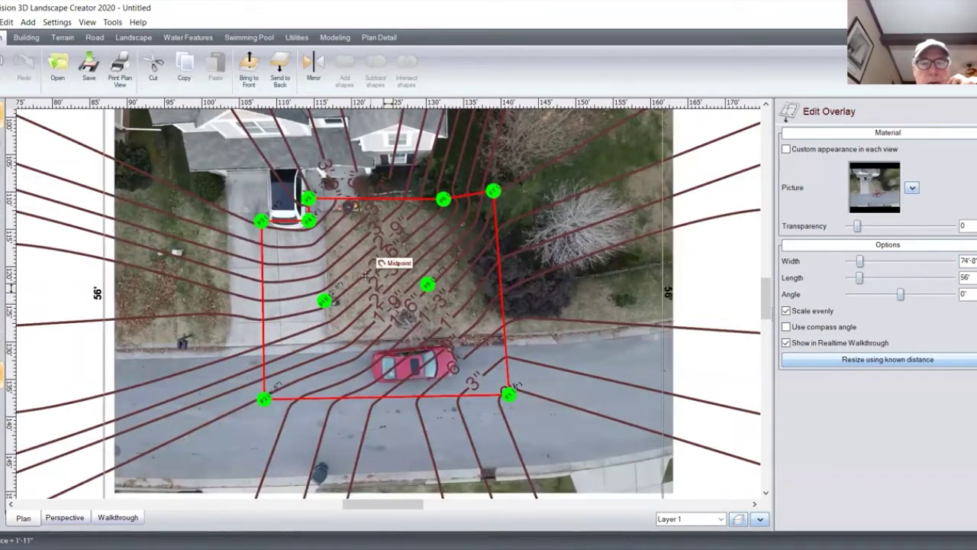
Move the photo under the red outline and enlarge it further.
drag(382, 253, 334, 303)
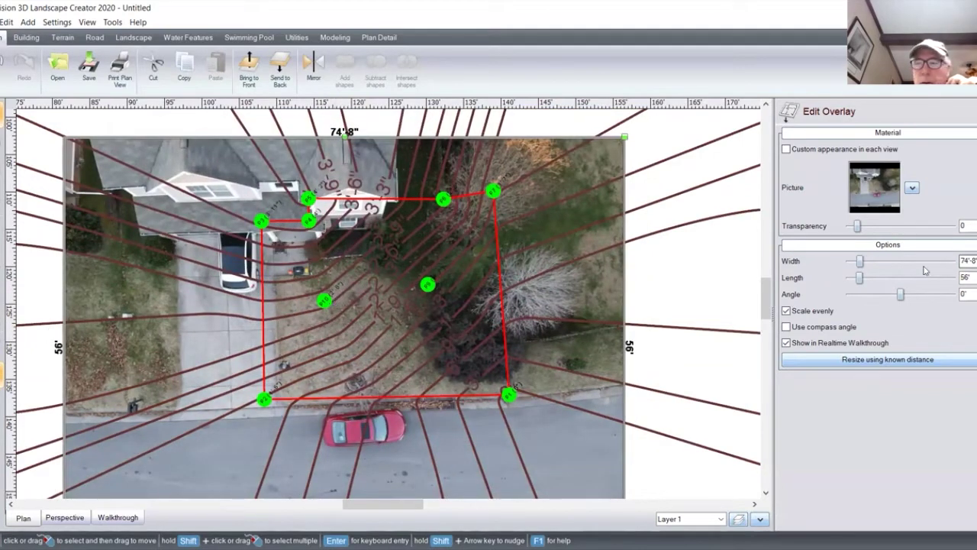
drag(953, 262, 953, 262)
drag(405, 273, 388, 248)
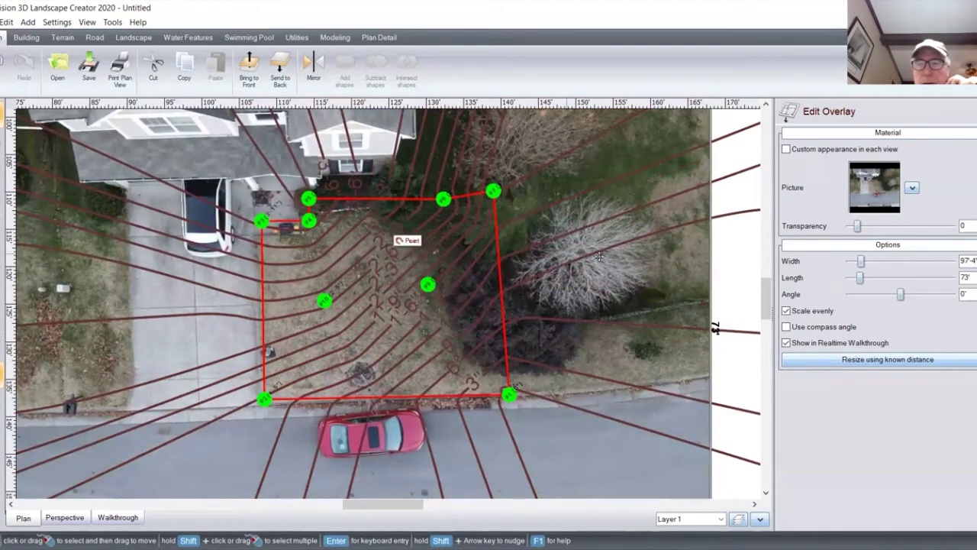
Set the overlay width to 112' (about 112' by 84'-6") and realign it with the outline.
click(954, 262)
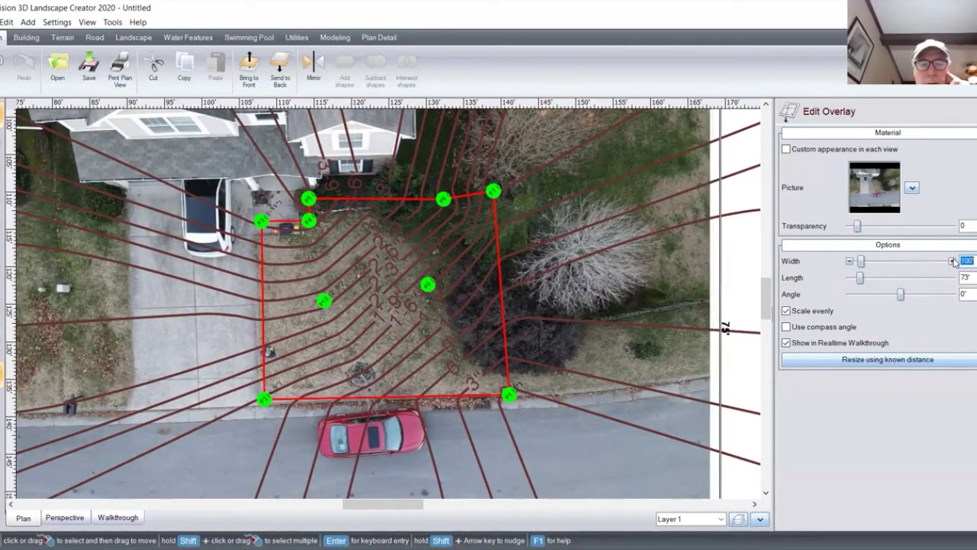
click(953, 262)
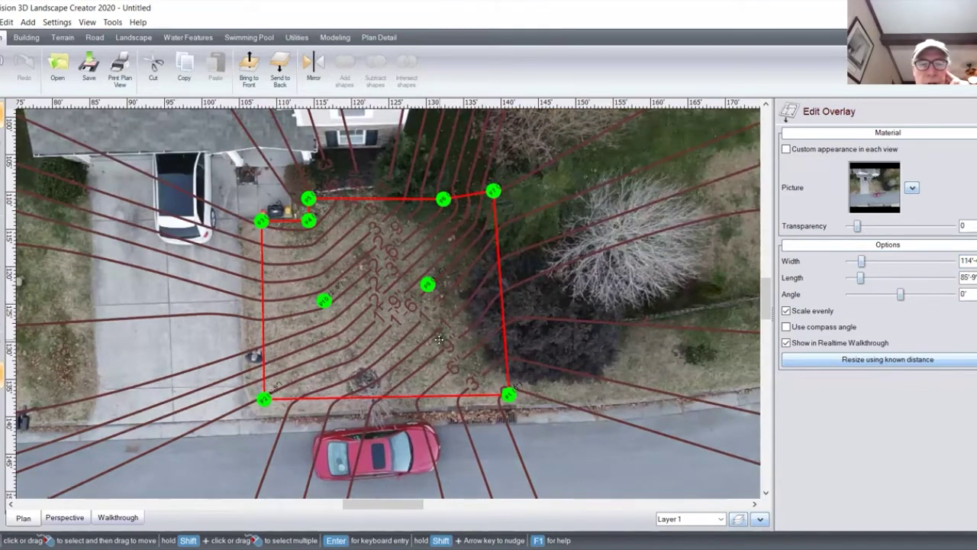
click(851, 261)
click(851, 261)
click(850, 261)
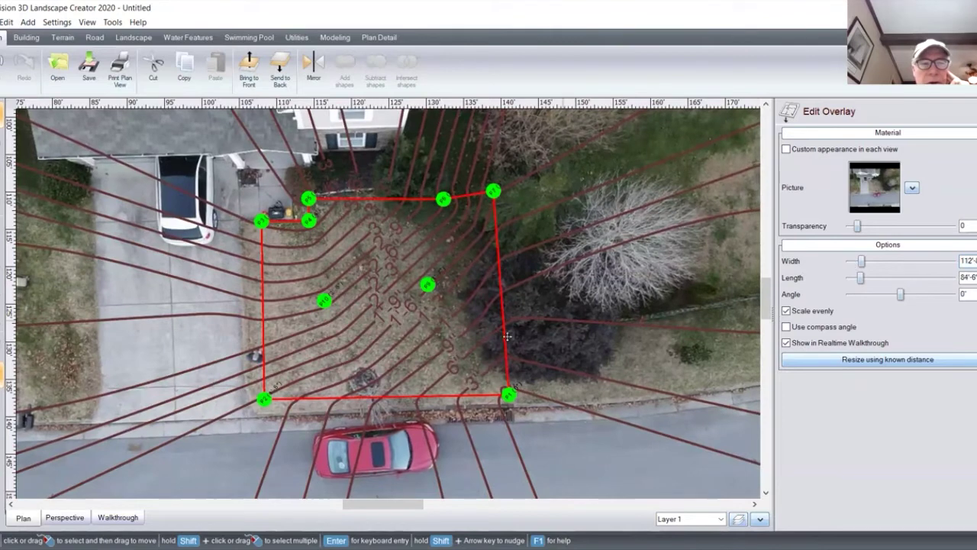
mouse_move(424, 313)
mouse_down()
mouse_move(452, 296)
mouse_move(446, 312)
mouse_move(434, 301)
mouse_up()
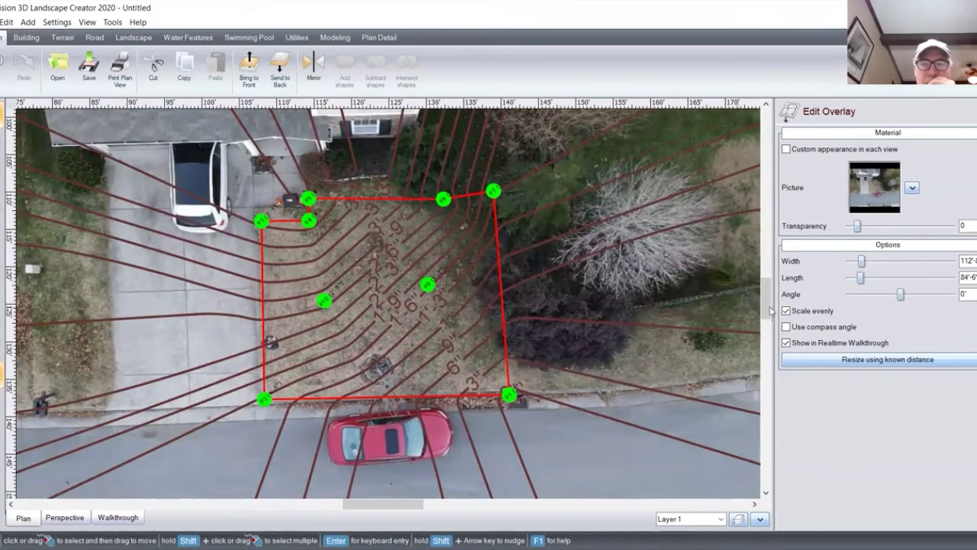
Rotate the drone photo to -2° and shrink it to about 104'-8" by 78'-6".
click(850, 295)
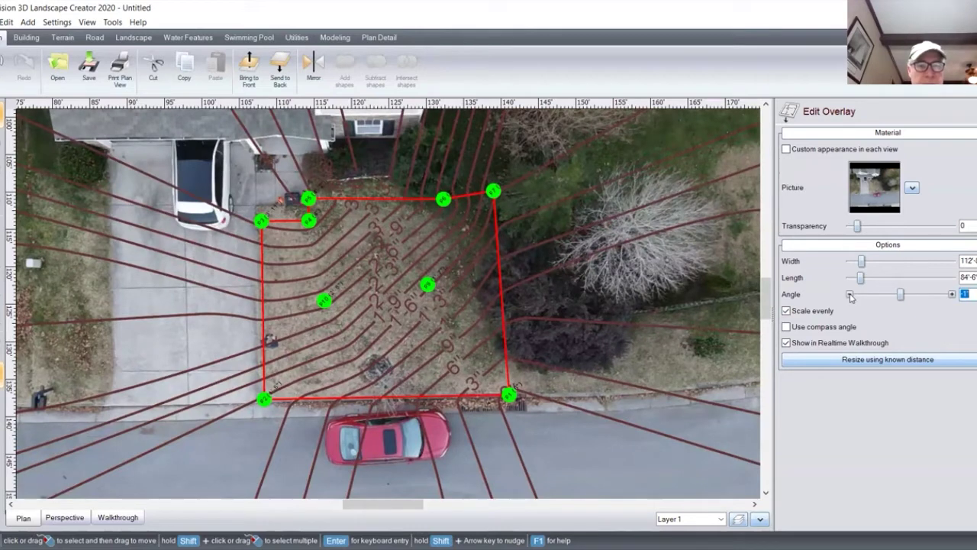
click(850, 294)
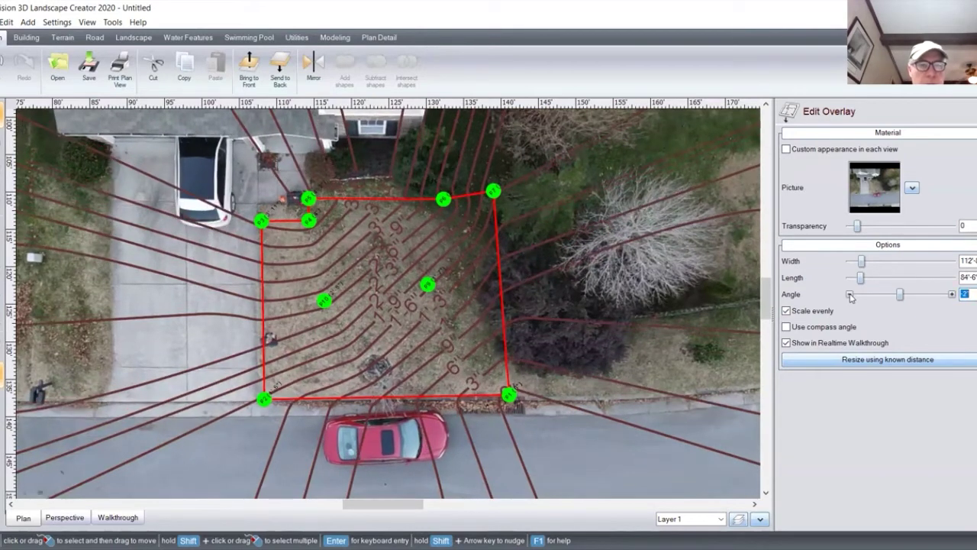
click(953, 278)
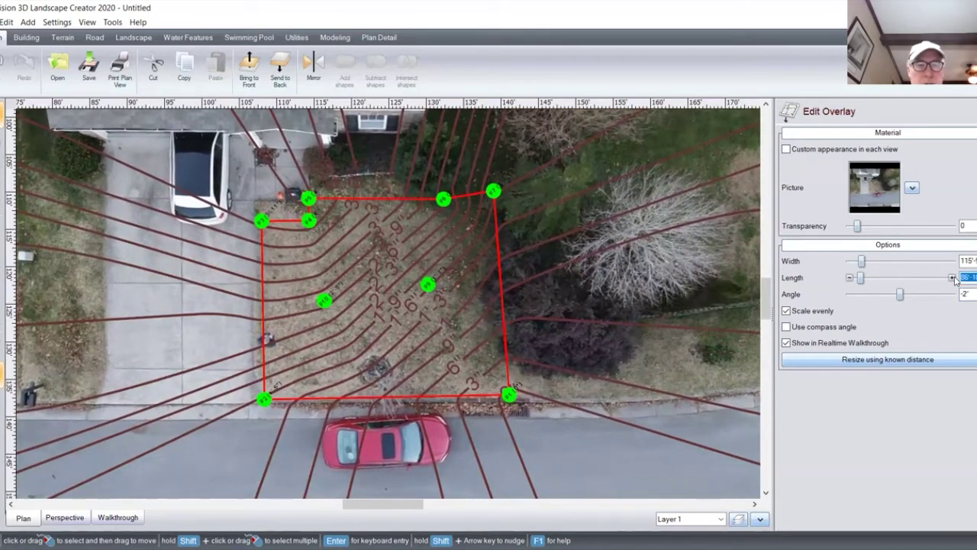
click(851, 278)
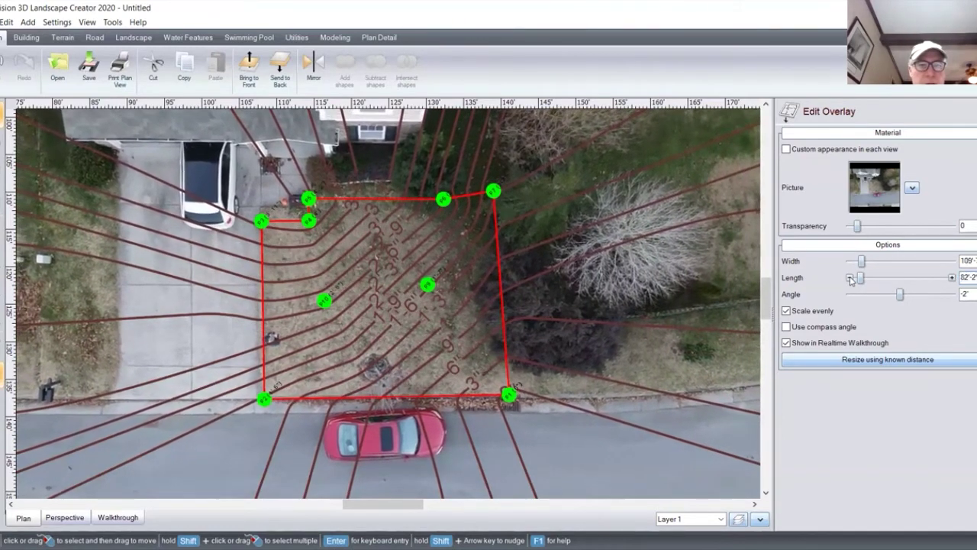
click(851, 278)
click(850, 278)
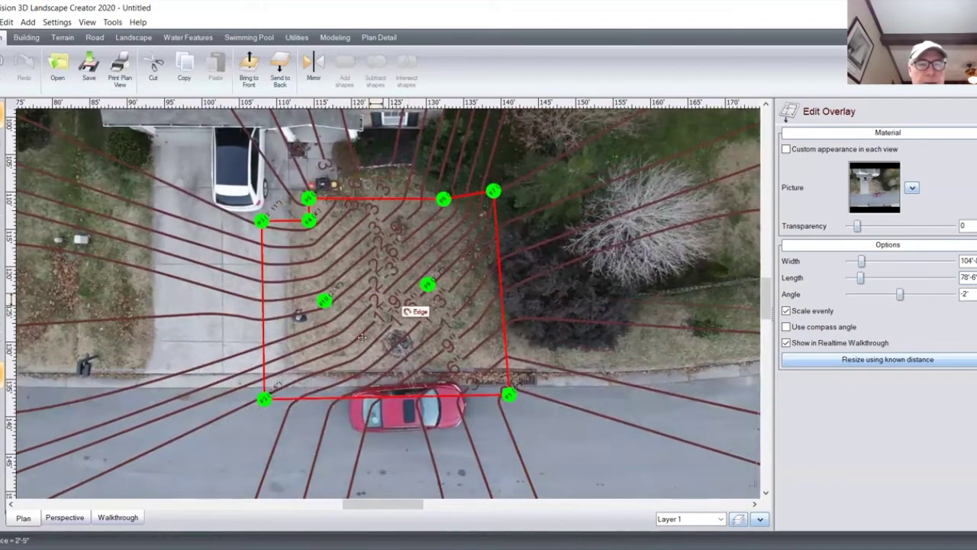
Nudge the photo left and down so the yard lines up with the survey points and outline.
drag(410, 304, 362, 338)
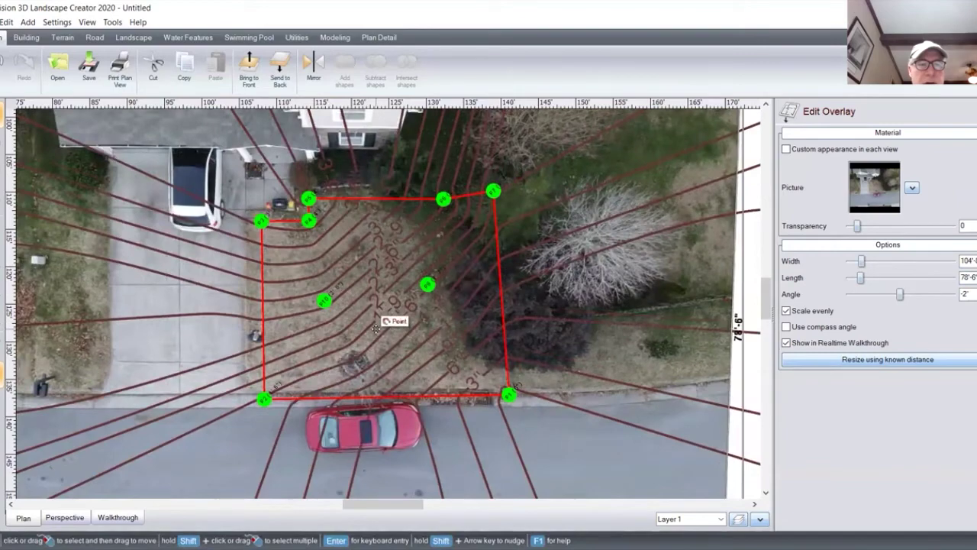
scroll(371, 327, up, 1)
scroll(371, 327, up, 2)
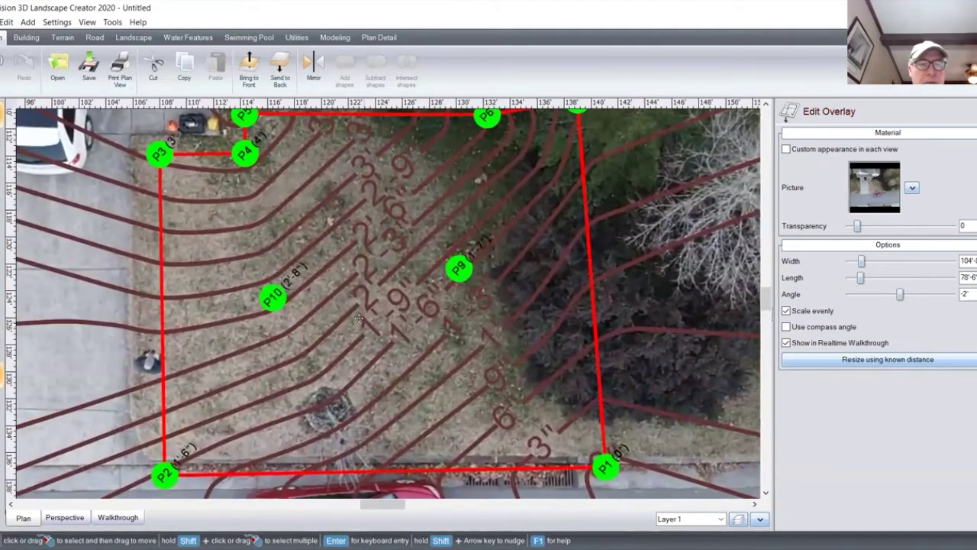
scroll(308, 265, up, 1)
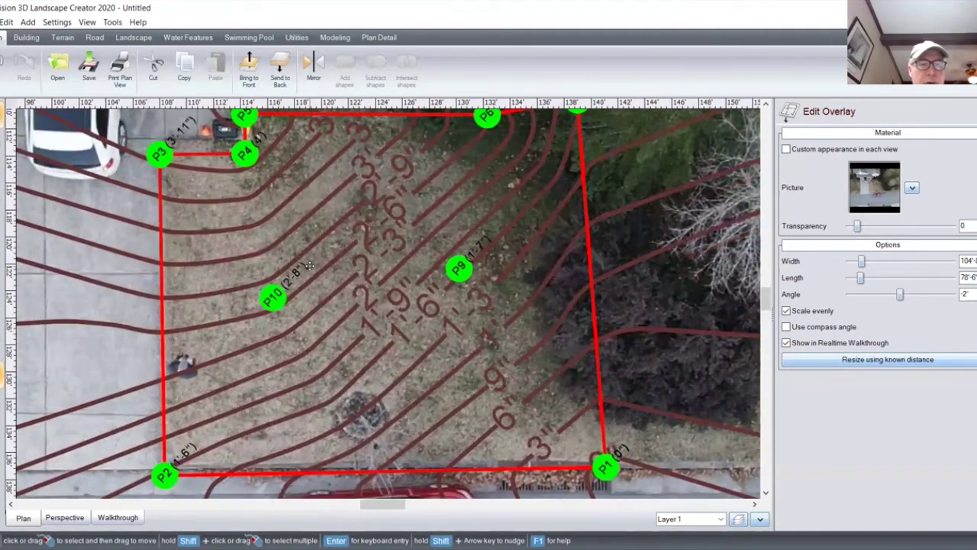
drag(309, 264, 286, 270)
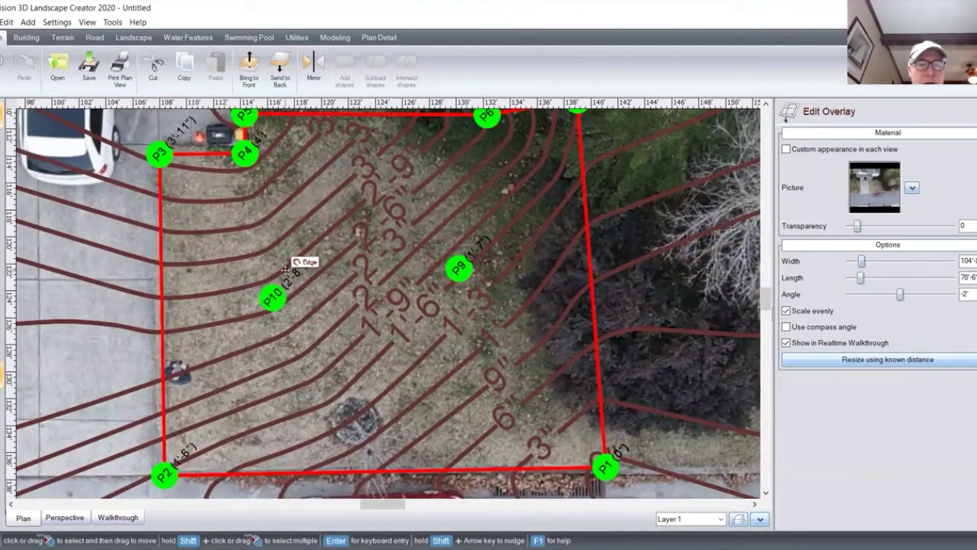
scroll(322, 291, down, 4)
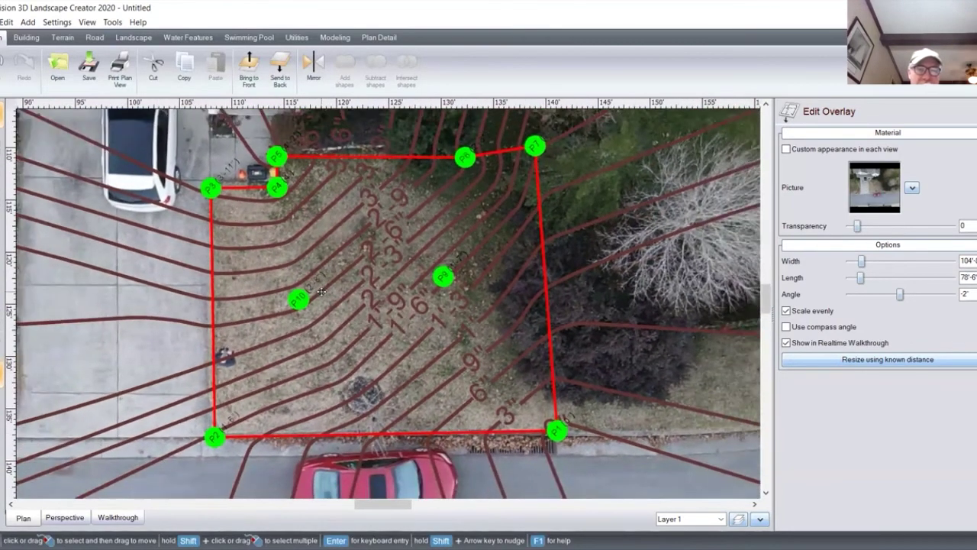